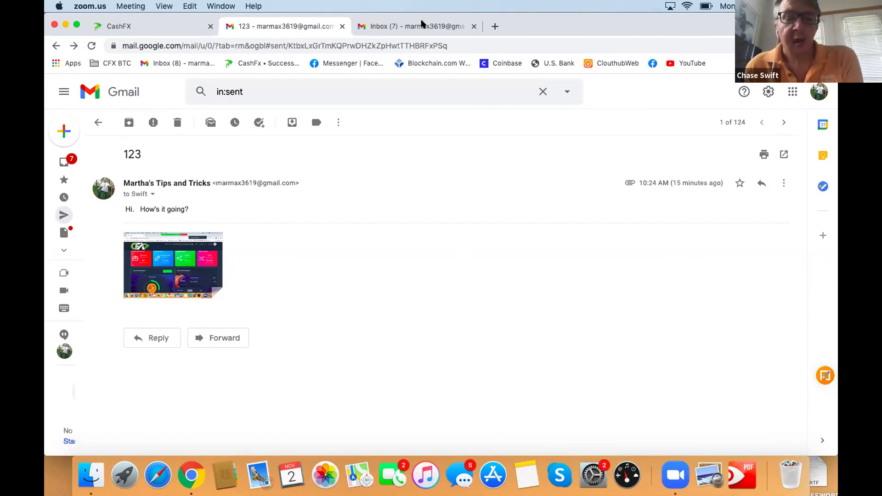
# Close the extra Inbox tab and search Google for 'translate' in a new tab
pyautogui.click(472, 27)
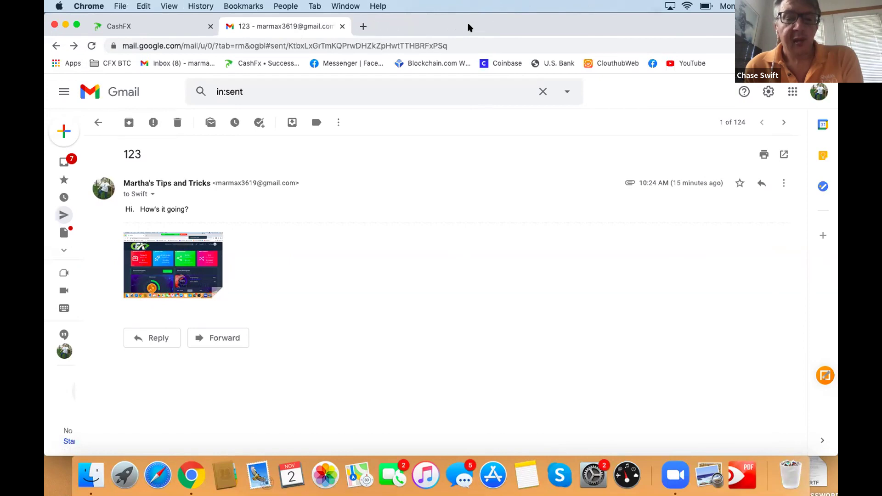
pyautogui.click(363, 26)
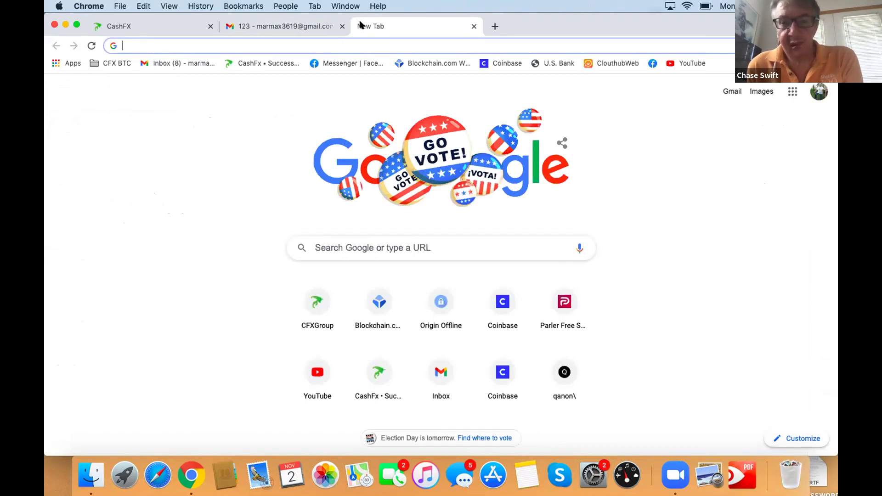
pyautogui.write('tr')
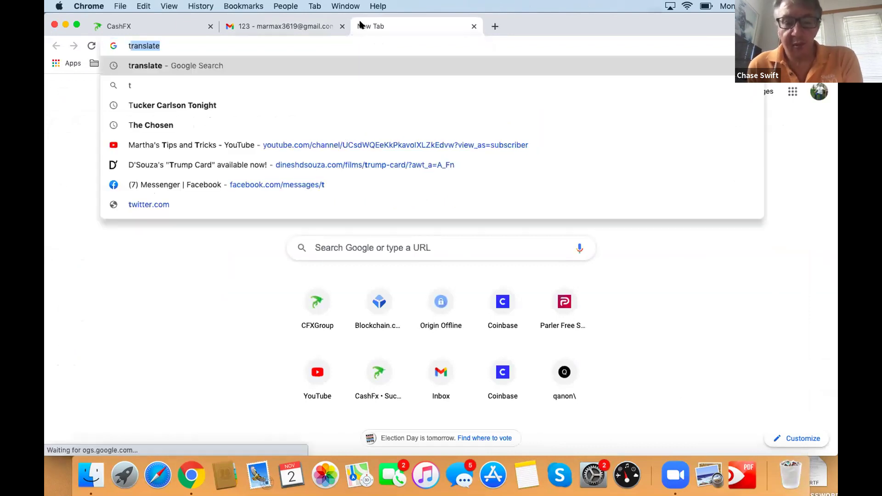
pyautogui.write('a')
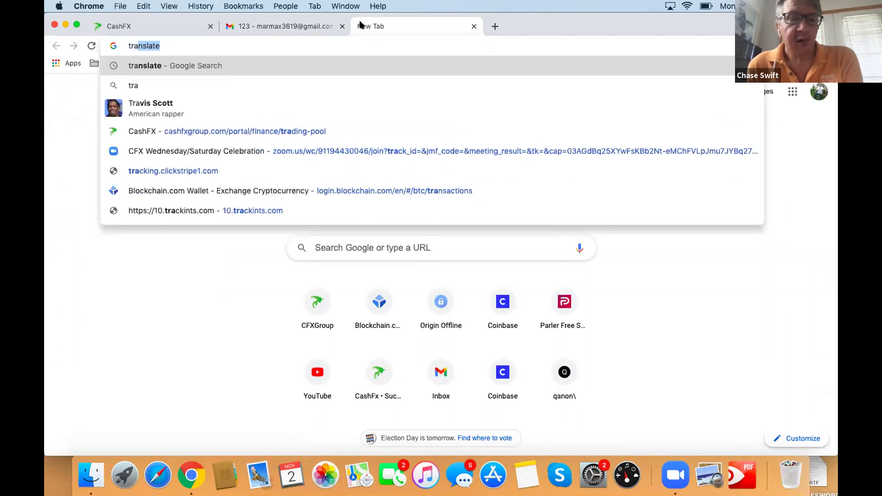
pyautogui.write('nslate')
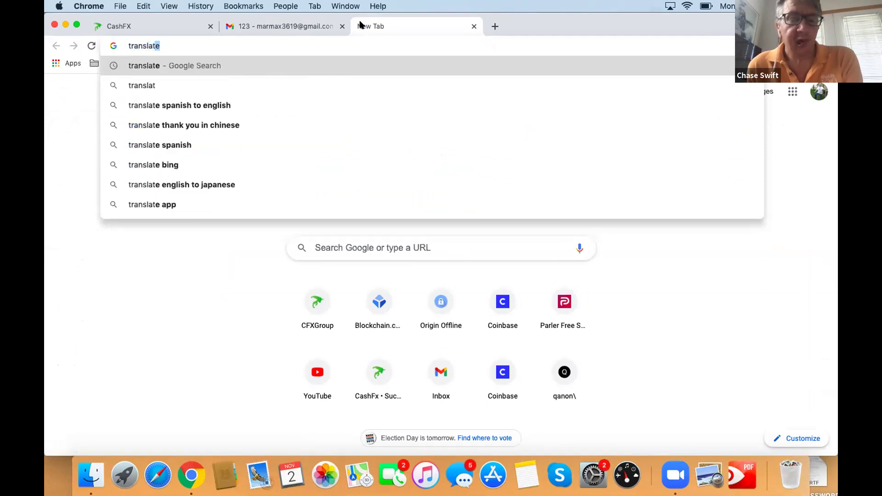
pyautogui.press('Return')
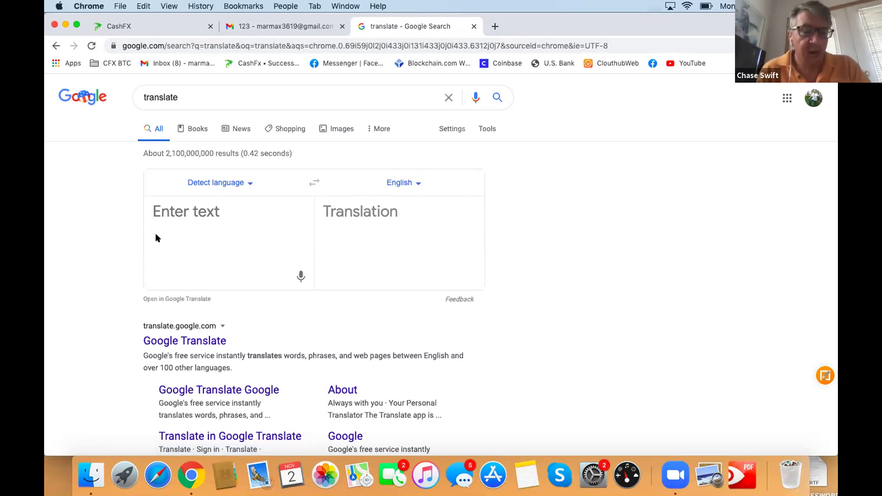
pyautogui.click(153, 209)
# Enter the greeting 'Hi …, I'm learning something new.' and translate it into Indonesian
pyautogui.write("Hi Chase,  I'm lea")
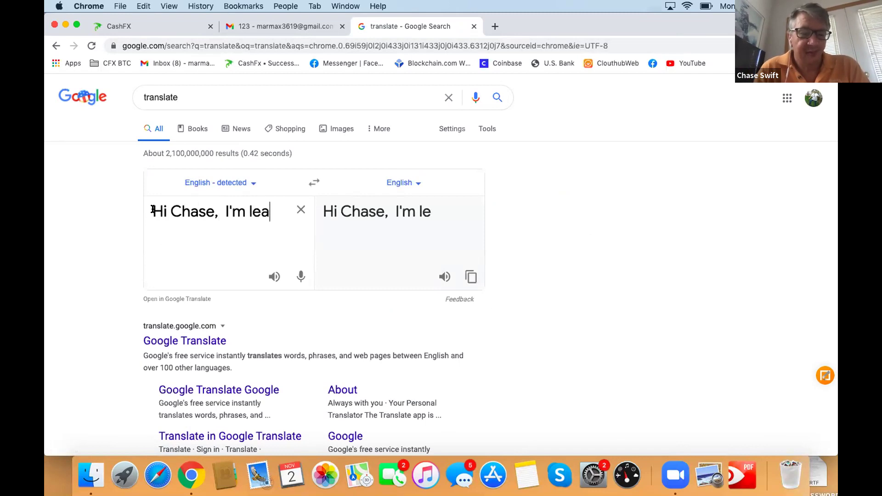
pyautogui.write('rning some')
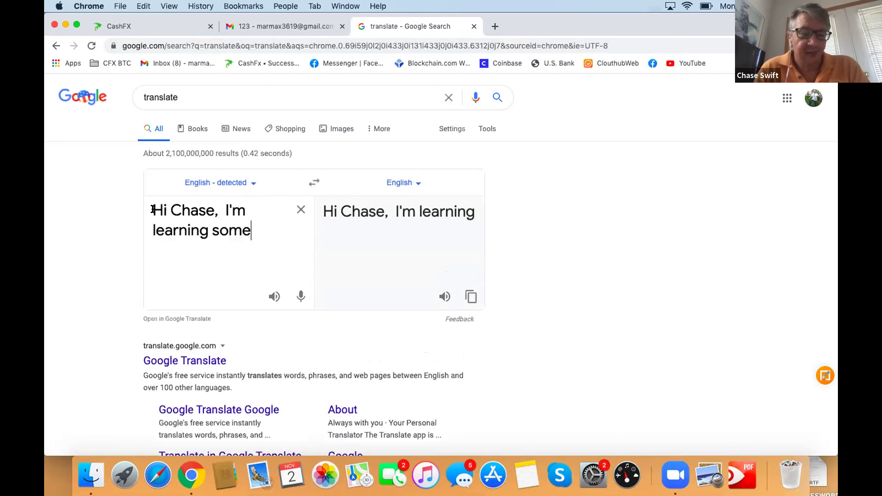
pyautogui.write('hing')
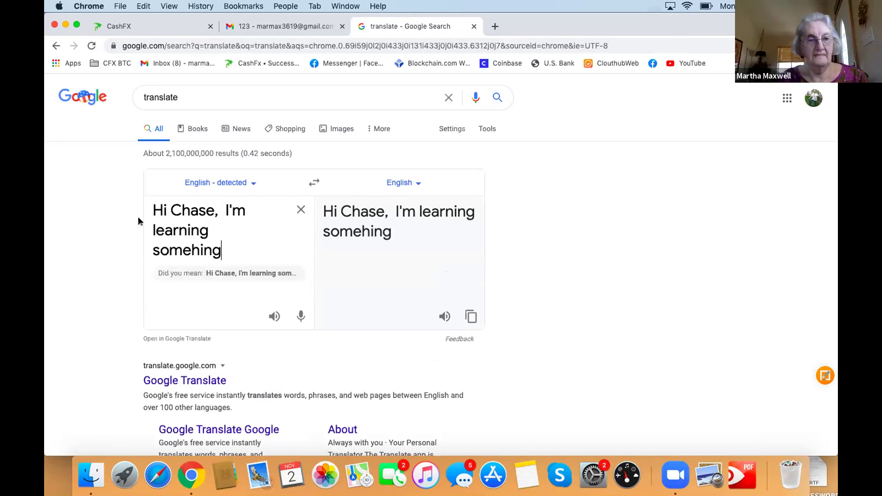
pyautogui.click(188, 248)
pyautogui.write('thing')
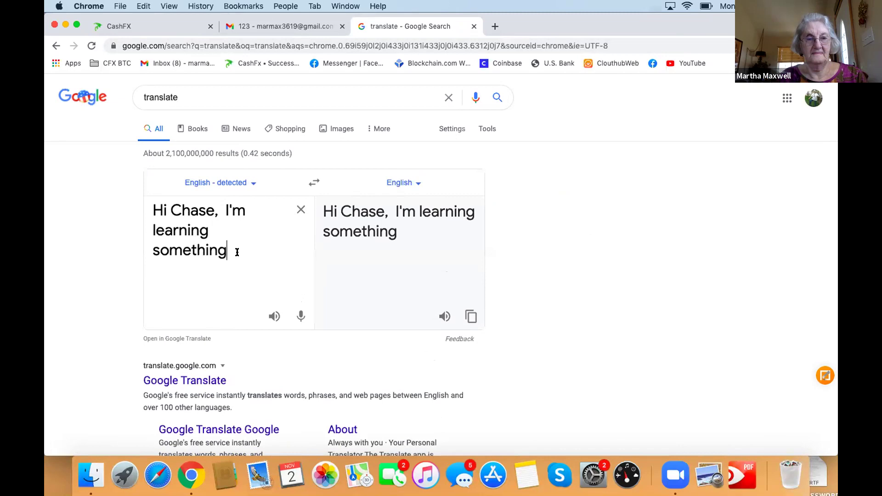
pyautogui.write(' n')
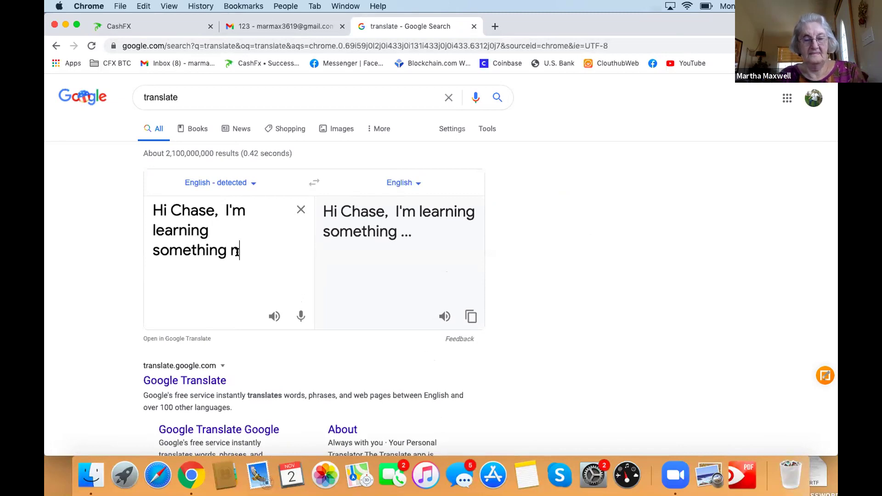
pyautogui.write('ew.')
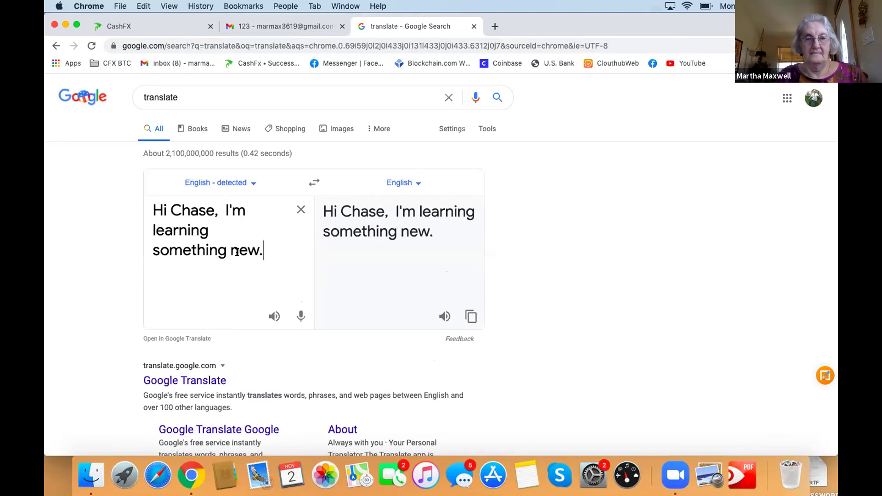
pyautogui.click(409, 179)
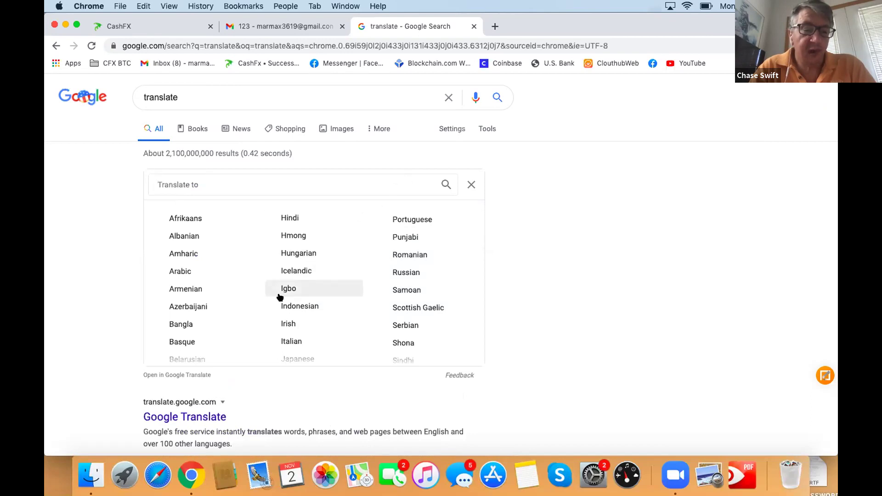
pyautogui.click(299, 306)
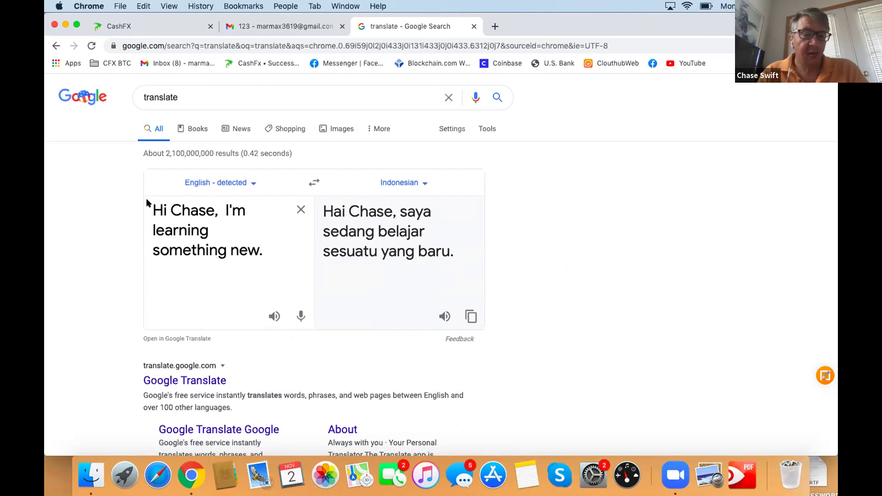
pyautogui.tripleClick(267, 248)
pyautogui.press('super+c')
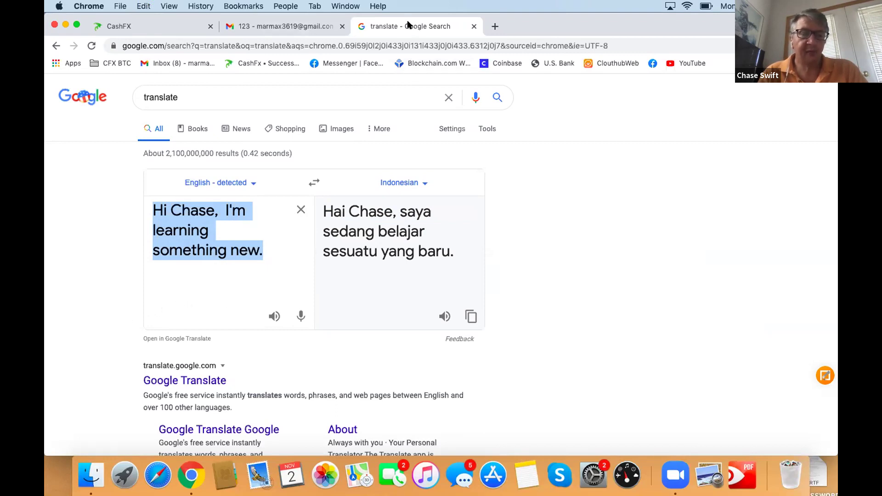
# Return to the Gmail tab and start a new email with Compose
pyautogui.click(292, 22)
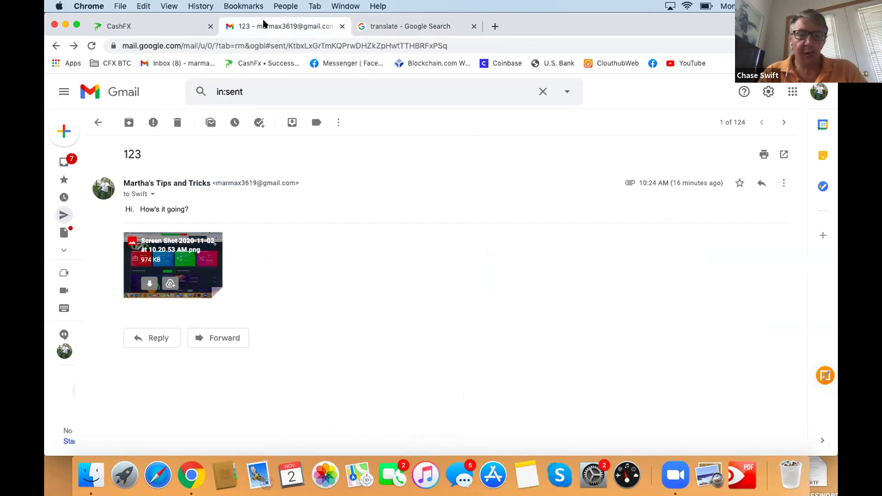
pyautogui.click(64, 132)
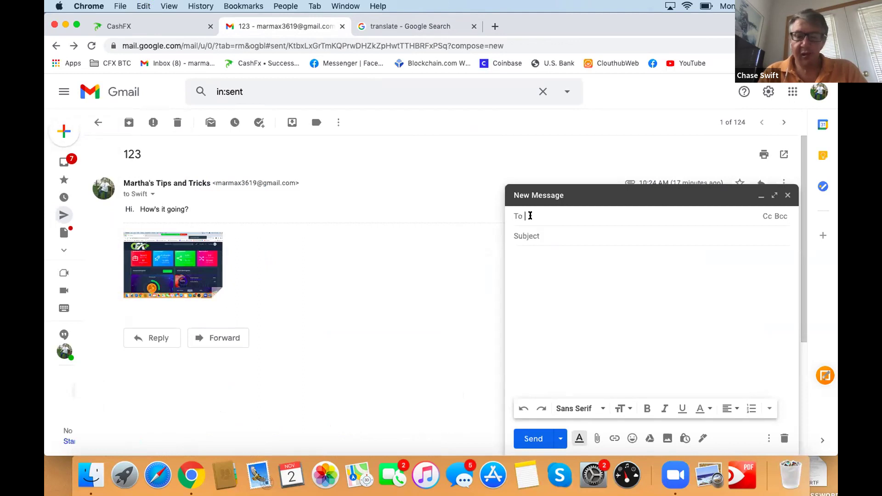
# Expand the new message to full screen and address it to the suggested contact
pyautogui.click(774, 195)
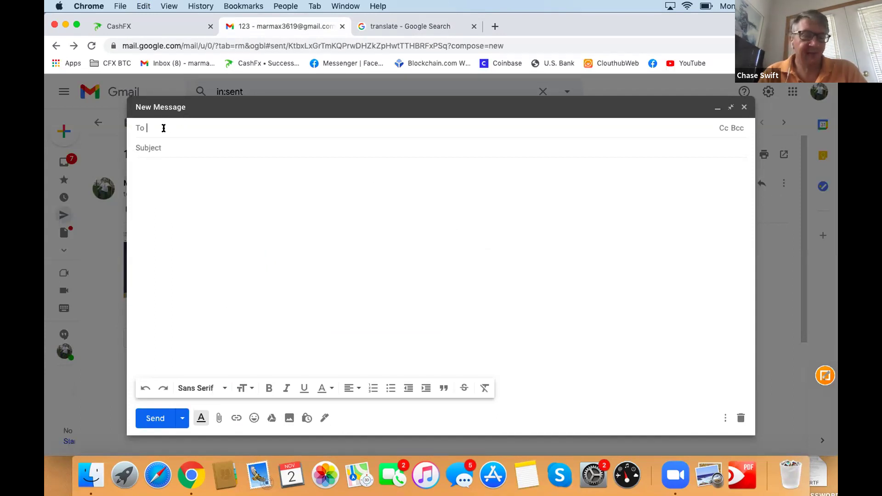
pyautogui.write('Cha')
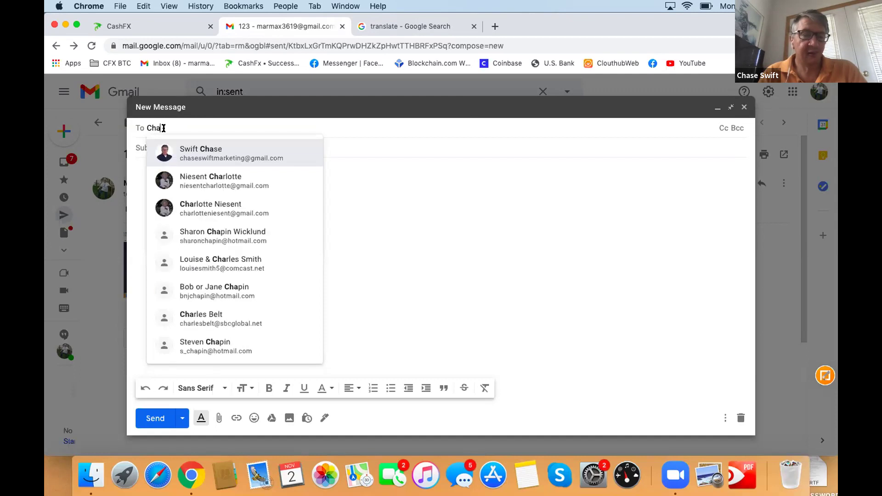
pyautogui.click(206, 149)
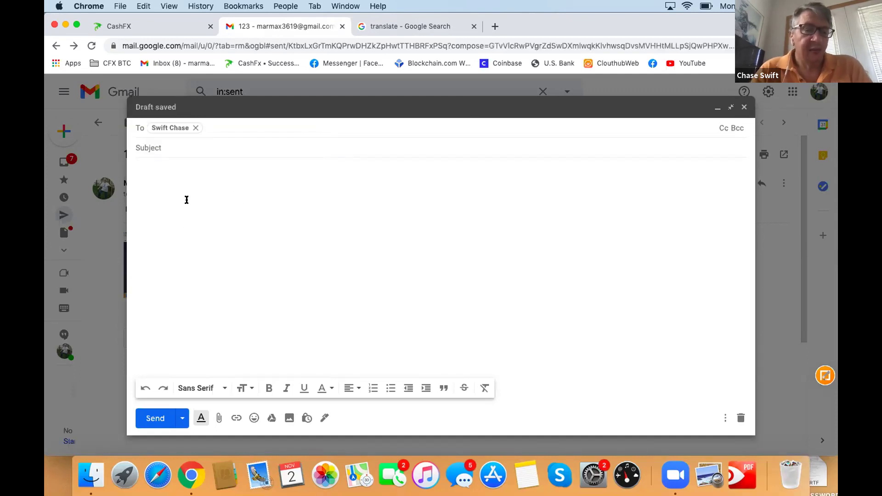
pyautogui.click(171, 145)
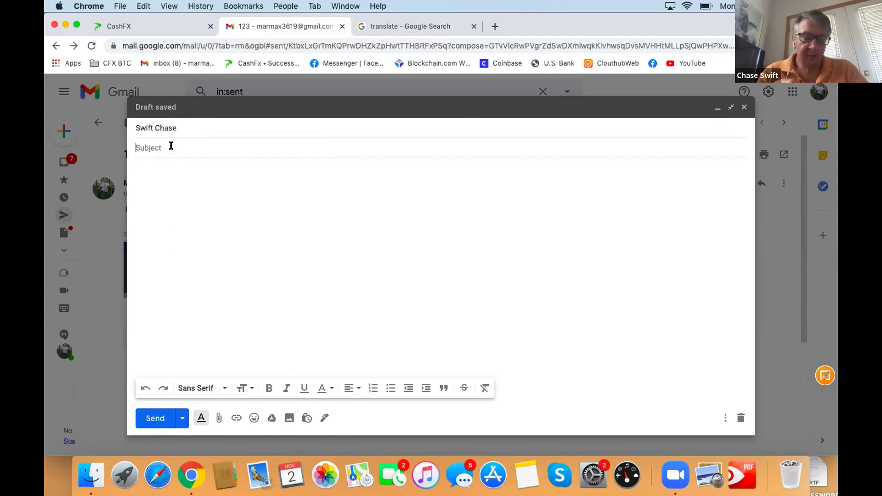
# Paste the English greeting into the message body and start a new line below it
pyautogui.rightClick(134, 171)
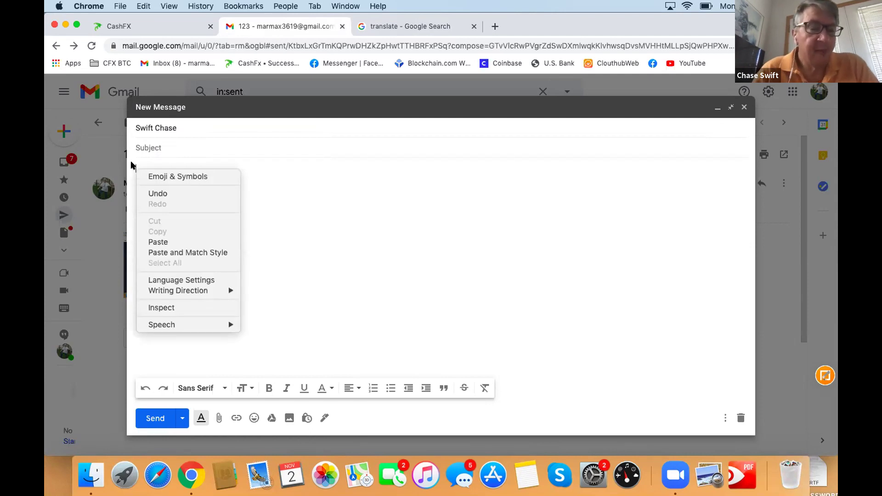
pyautogui.click(136, 163)
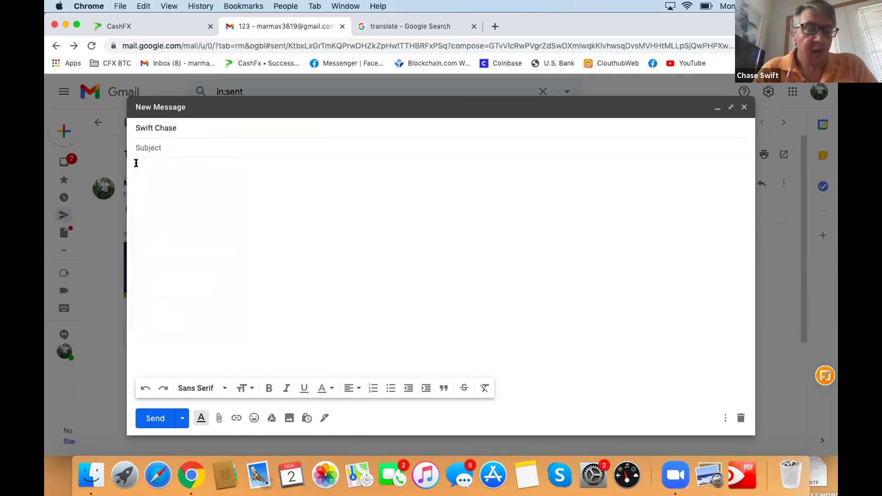
pyautogui.press('super+v')
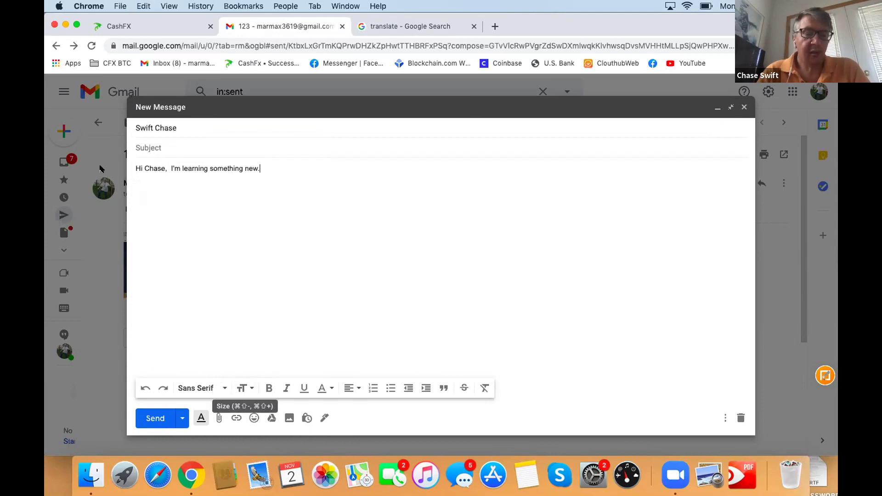
pyautogui.press('Return')
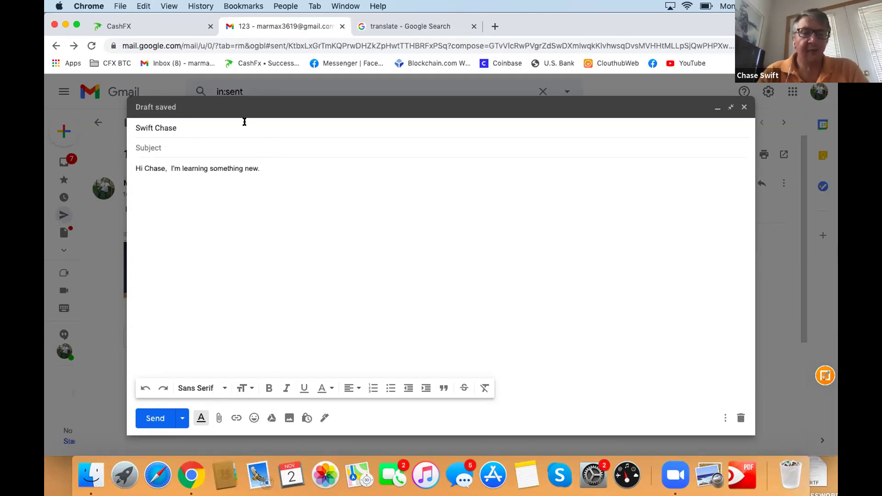
pyautogui.click(419, 26)
# Copy the Indonesian translation from Google Translate and go back to the draft
pyautogui.moveTo(323, 210); pyautogui.dragTo(381, 272)
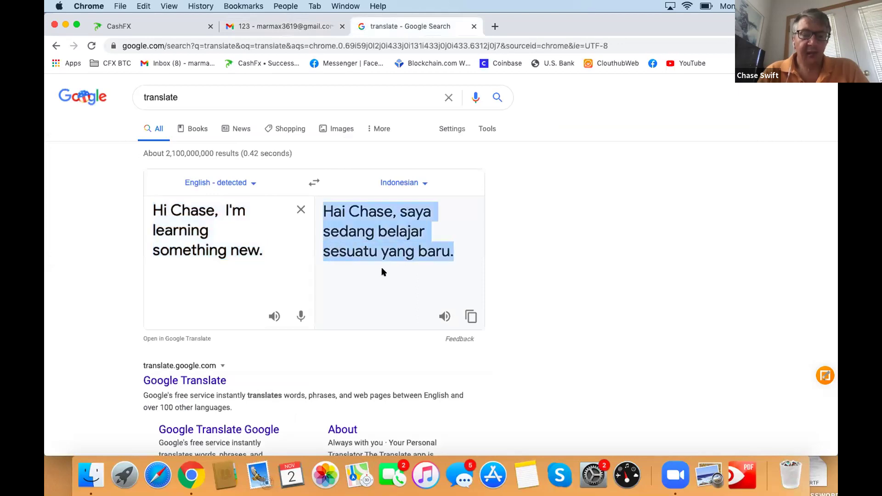
pyautogui.click(469, 316)
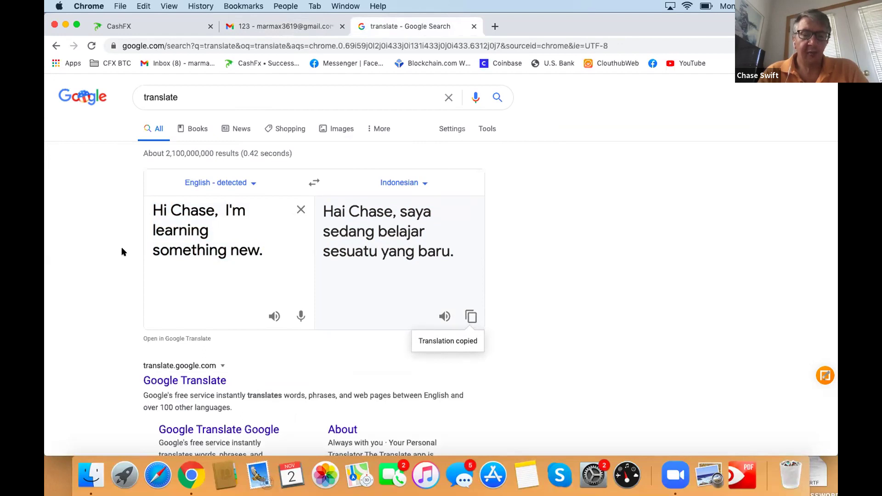
pyautogui.click(249, 27)
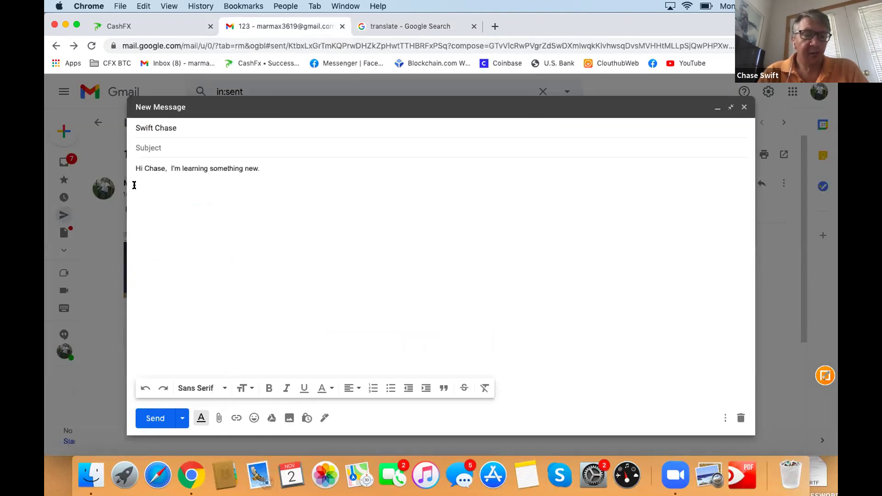
# Paste the Indonesian translation under the English line and set all body text to Huge
pyautogui.press('super+v')
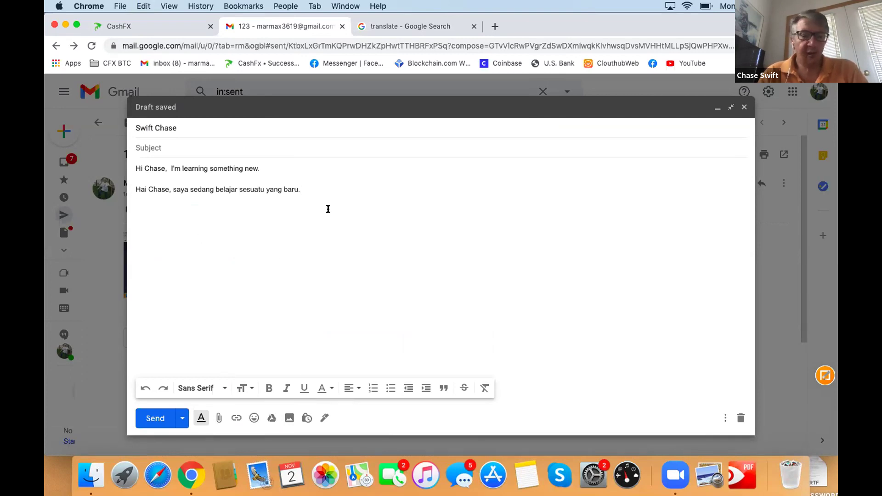
pyautogui.press('super+a')
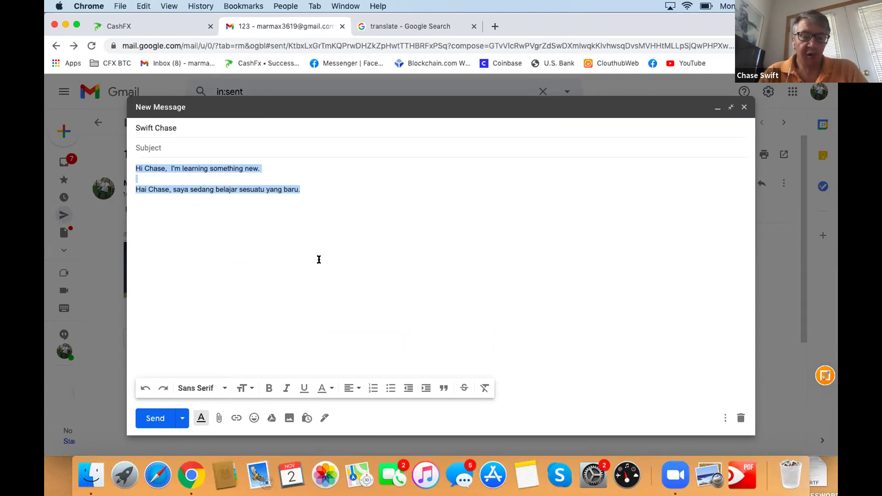
pyautogui.click(243, 388)
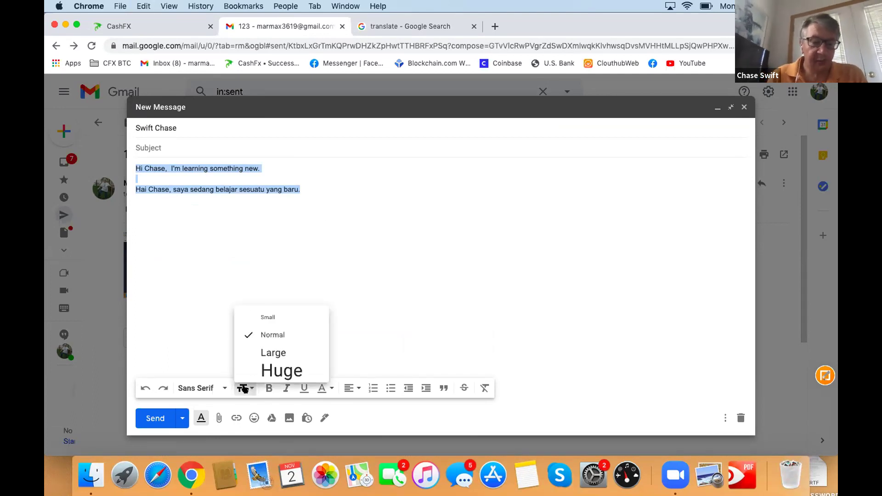
pyautogui.click(292, 370)
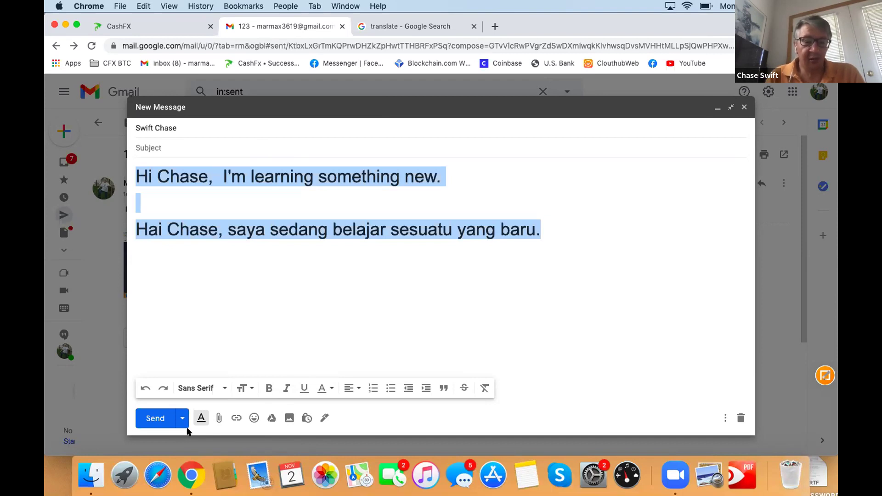